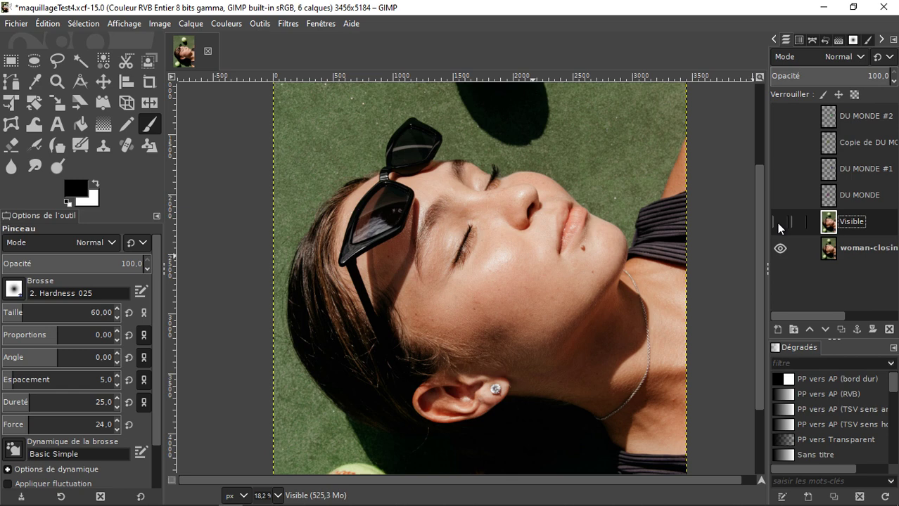
Toggle the Visible layer to preview the finished pink make-up result
left_click(780, 223)
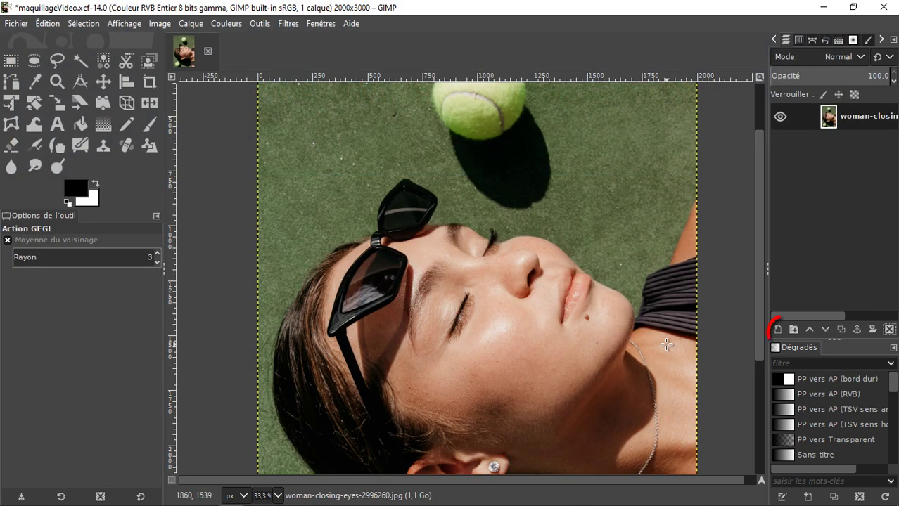
Add a transparent layer called DU MONDE above the photo, blended in Superposer mode
left_click(777, 331)
left_click(795, 483)
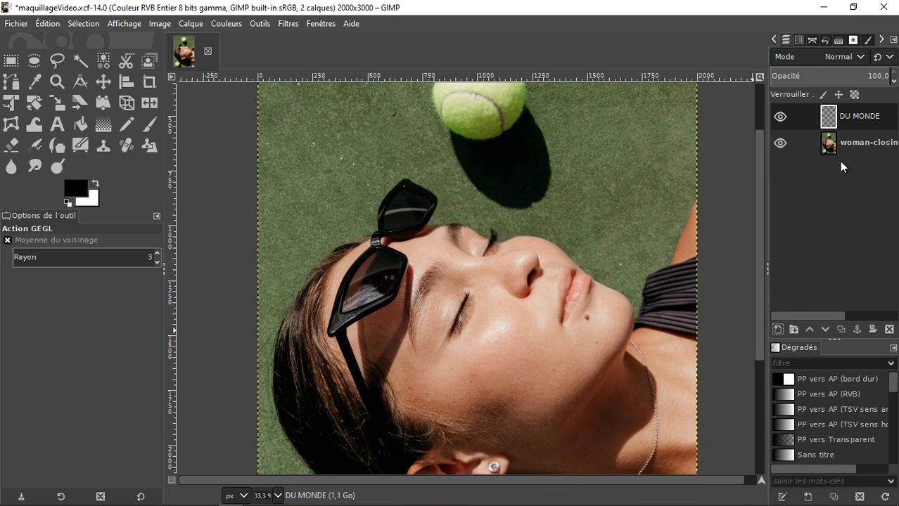
left_click(844, 56)
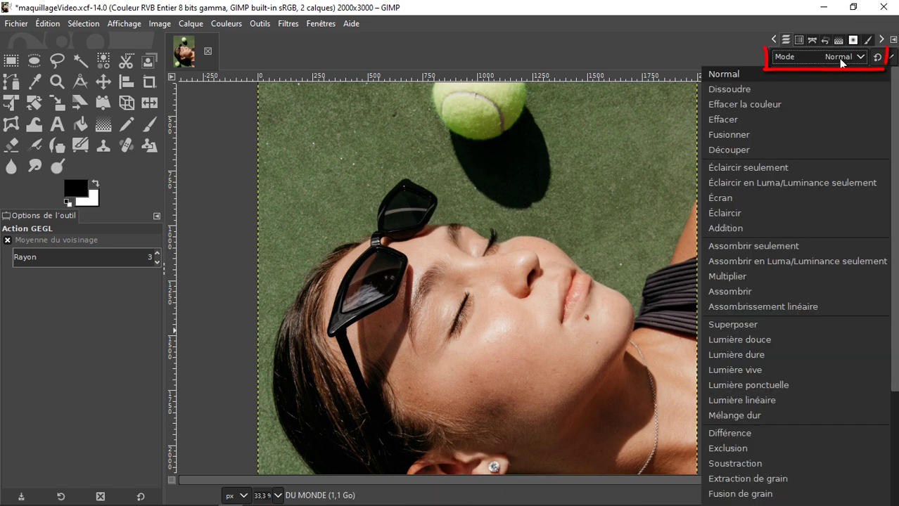
left_click(744, 323)
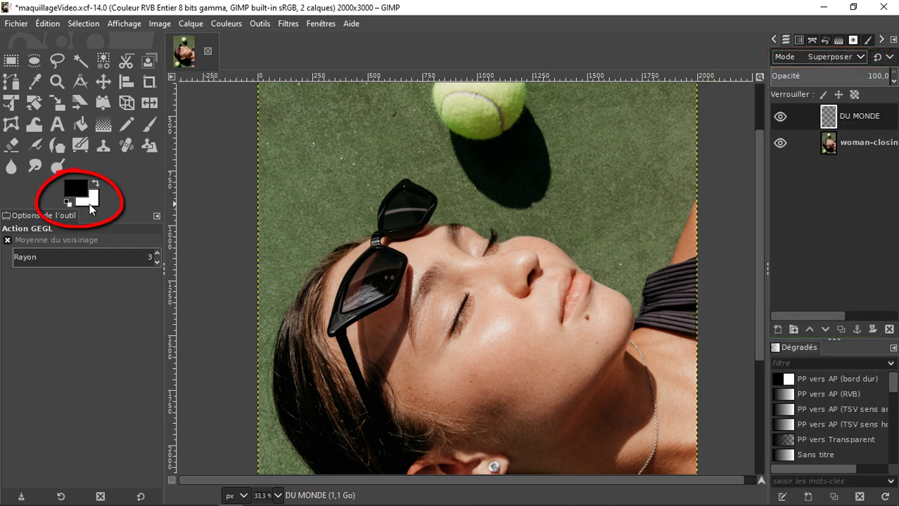
Keep black as the painting colour and choose the Paintbrush with the 2. Hardness 025 brush
left_click(71, 190)
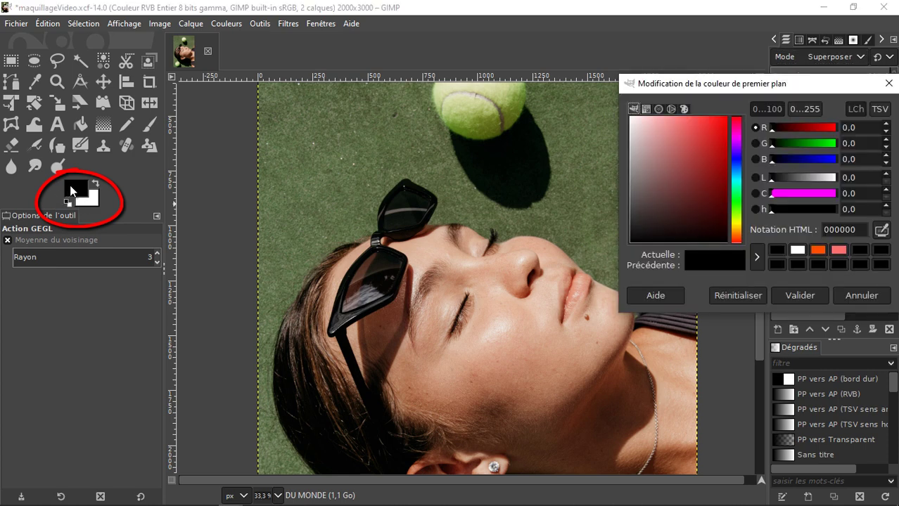
left_click_drag(705, 200, 719, 244)
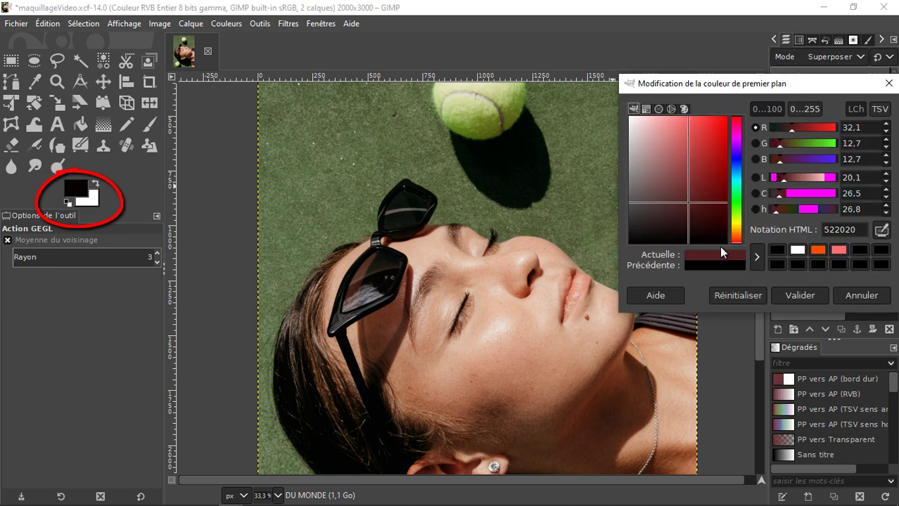
left_click(800, 295)
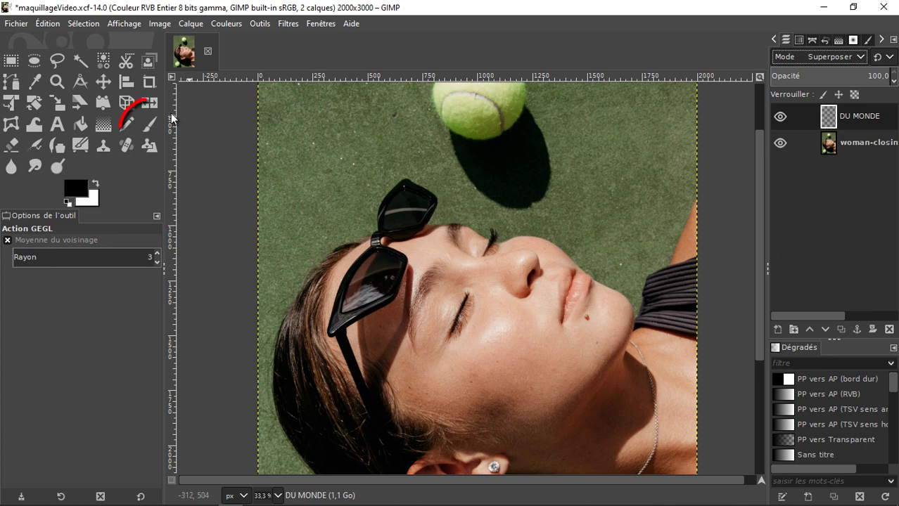
left_click(149, 124)
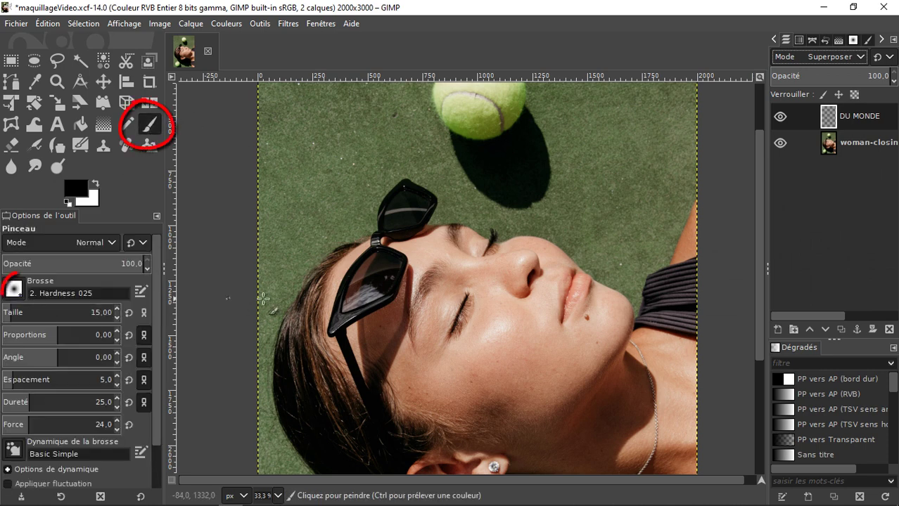
left_click(14, 289)
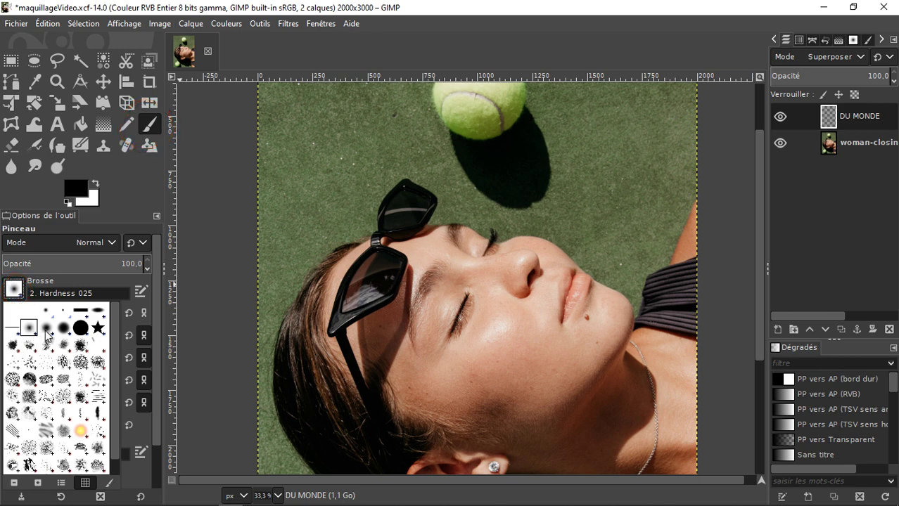
left_click(448, 317)
Zoom onto the eye and paint along the eyelid's lash line with brush size 40
scroll(447, 316, "up", 2)
scroll(448, 318, "up", 1)
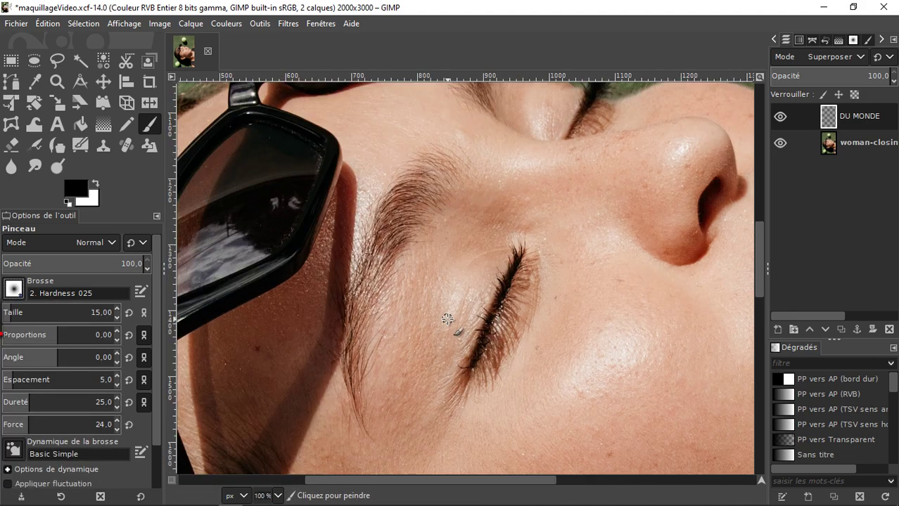
scroll(447, 318, "up", 1)
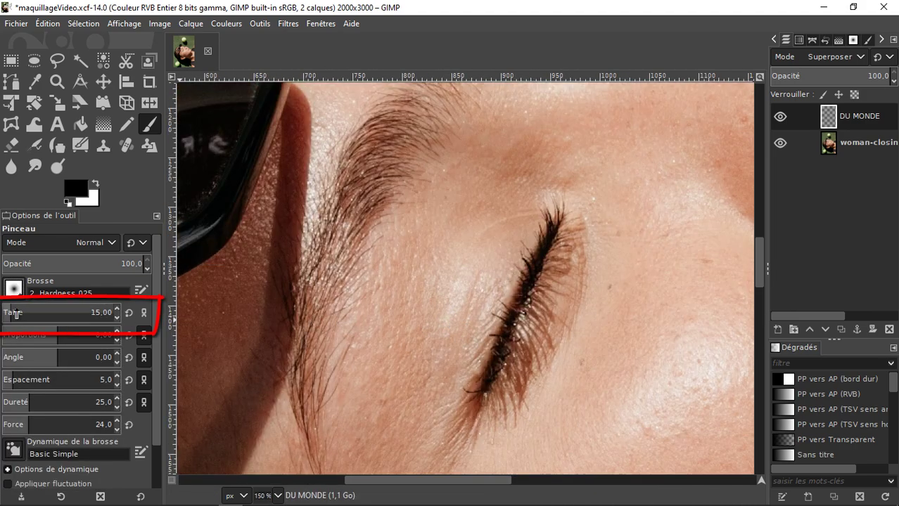
left_click_drag(15, 314, 19, 314)
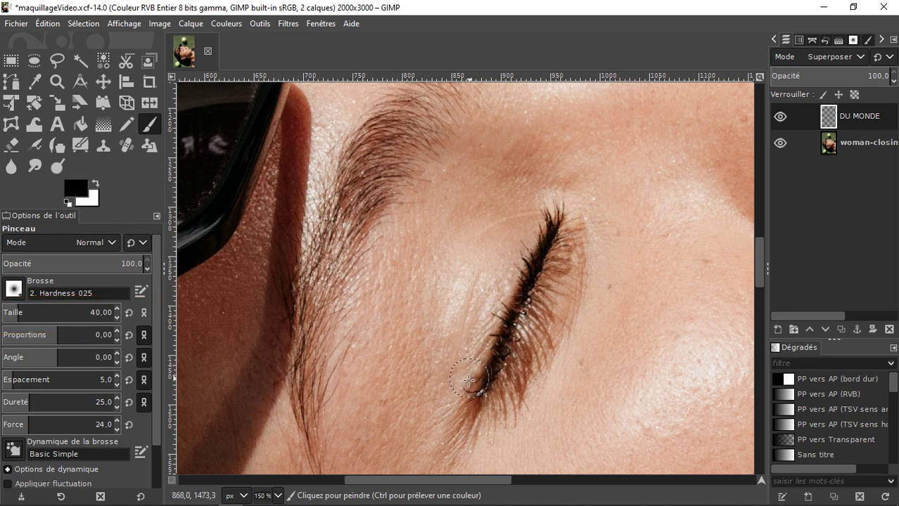
mouse_move(471, 381)
left_mouse_down()
mouse_move(531, 224)
mouse_move(443, 327)
mouse_move(448, 387)
mouse_move(470, 308)
mouse_move(504, 247)
mouse_move(470, 289)
mouse_move(453, 332)
mouse_move(464, 362)
mouse_move(512, 244)
mouse_move(457, 395)
left_mouse_up()
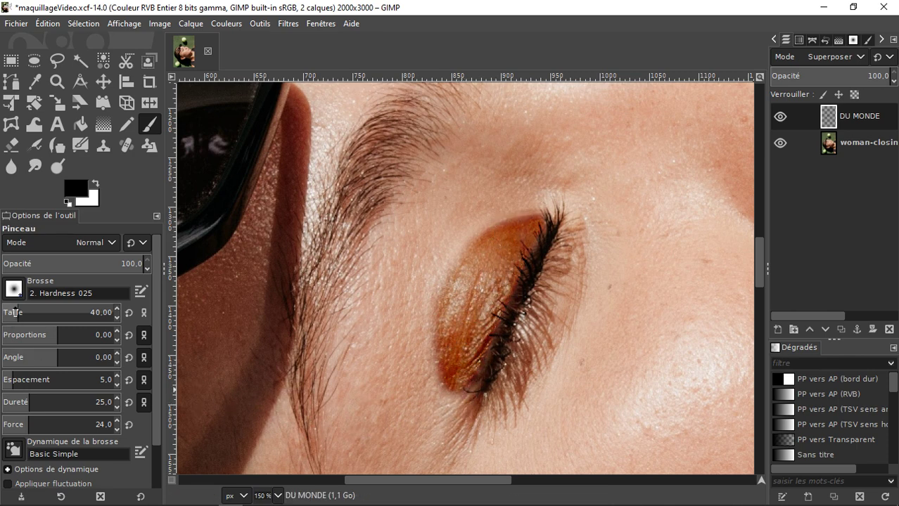
Deepen the tint across the whole eyelid with the brush at size 91
left_click_drag(56, 312, 92, 312)
mouse_move(440, 352)
left_mouse_down()
mouse_move(450, 371)
mouse_move(430, 331)
mouse_move(437, 264)
mouse_move(486, 258)
mouse_move(465, 285)
mouse_move(422, 313)
mouse_move(441, 384)
left_mouse_up()
scroll(440, 384, "down", 3, "ctrl")
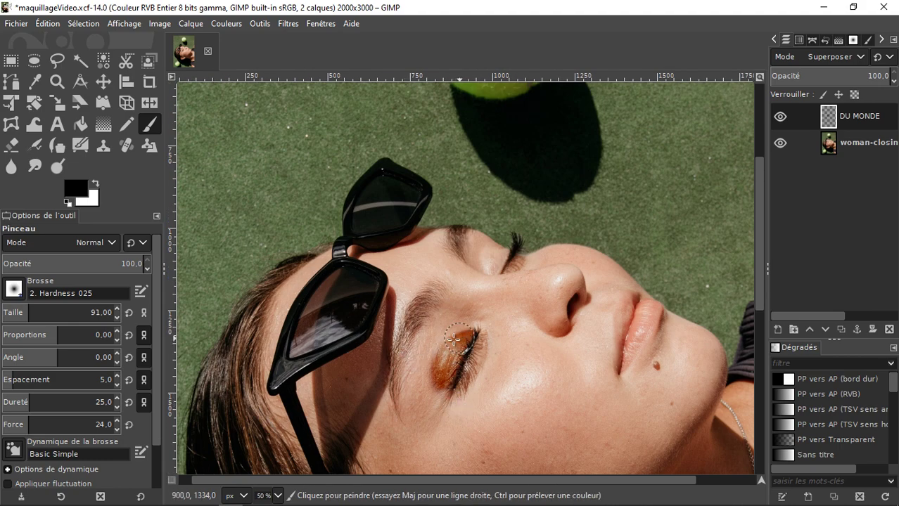
scroll(466, 401, "down", 2, "ctrl")
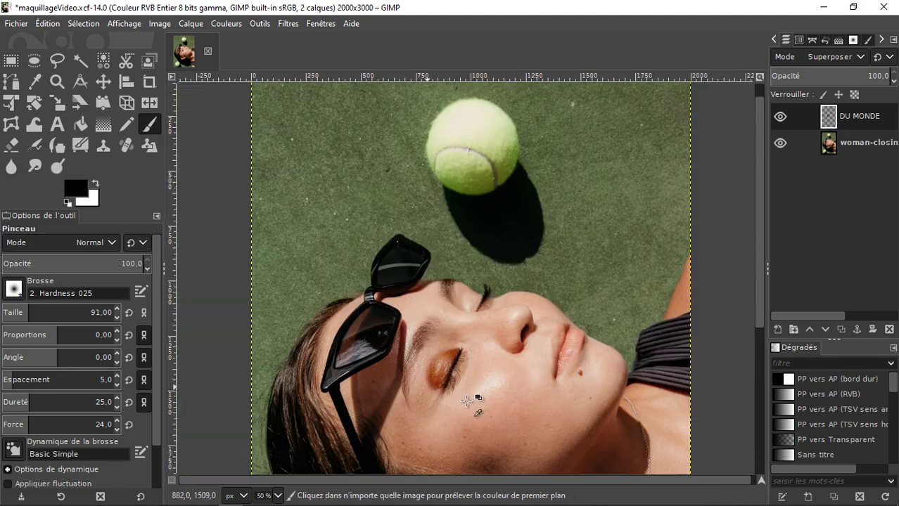
scroll(440, 401, "up", 1, "ctrl")
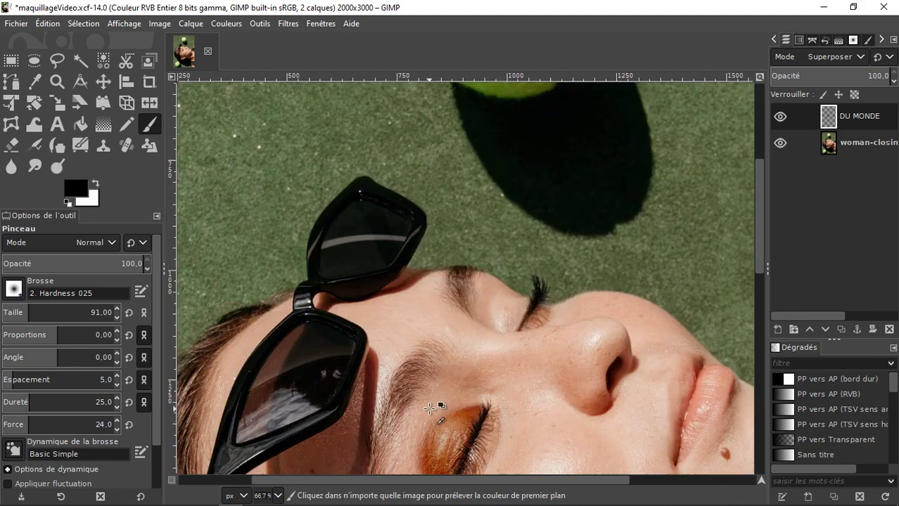
scroll(429, 408, "up", 1, "ctrl")
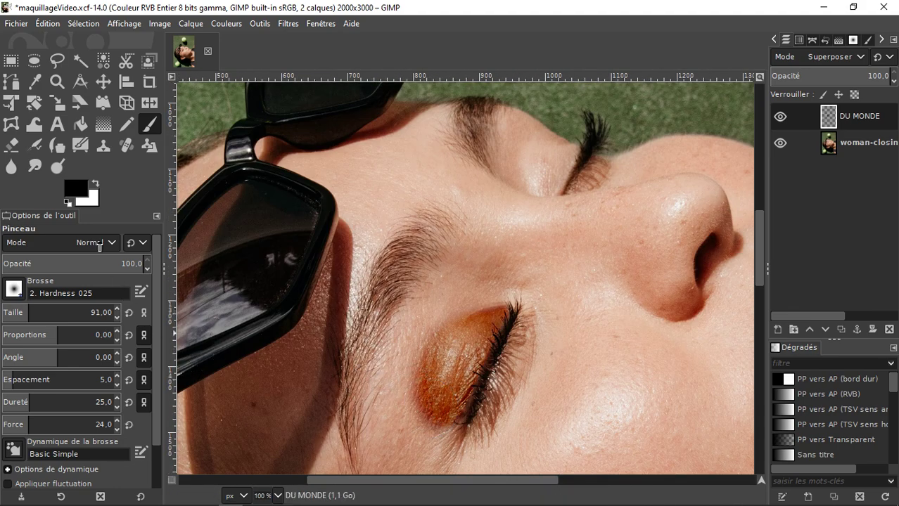
Erase excess shadow near the eye's inner corner at 60% eraser strength
left_click(12, 145)
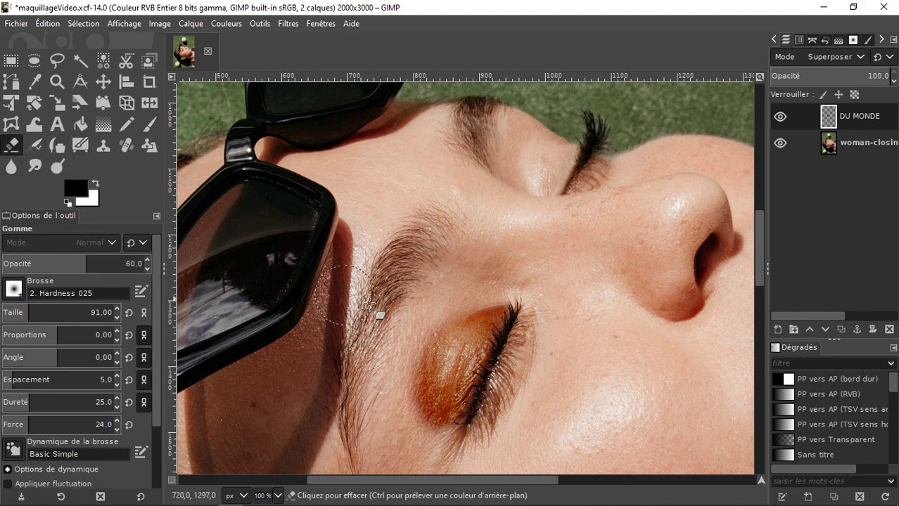
left_click_drag(450, 309, 422, 491)
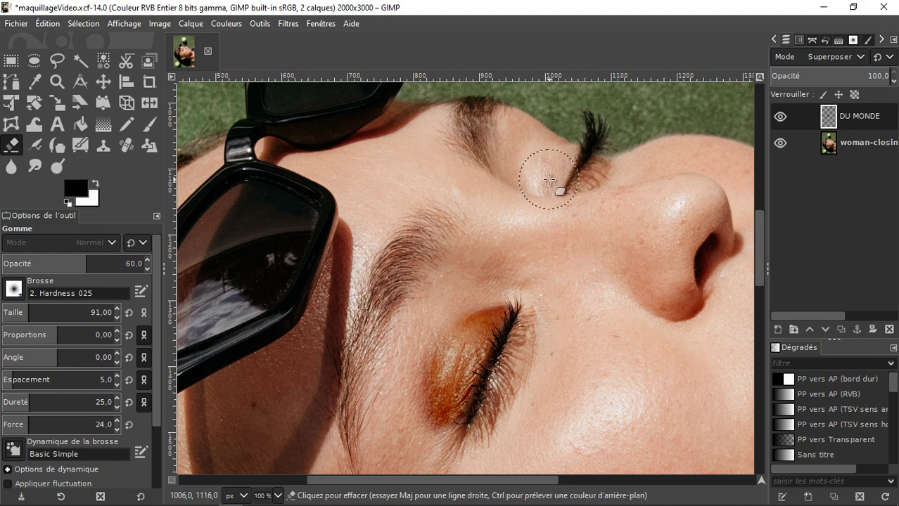
left_click(149, 125)
scroll(583, 145, "up", 1, "ctrl")
scroll(570, 164, "up", 1, "ctrl")
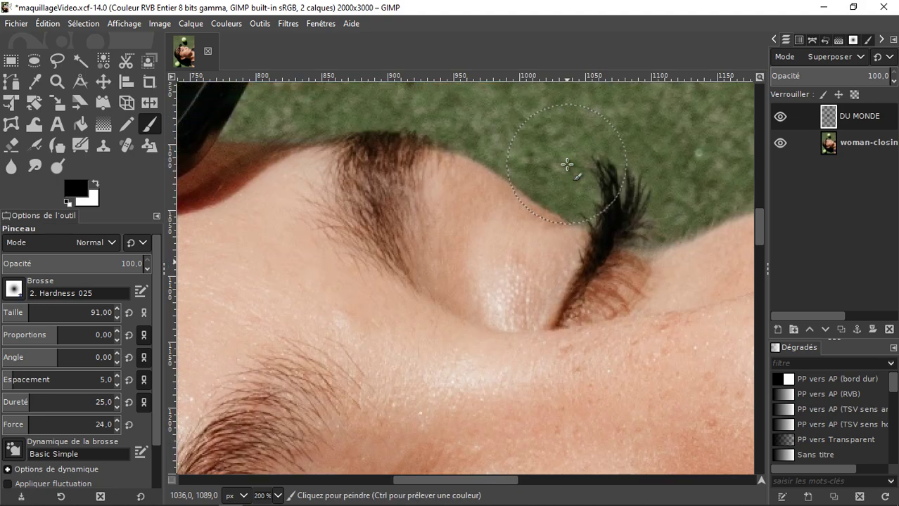
scroll(567, 165, "up", 3)
Paint the far eyelid along its lash base with the brush at size 19
left_click(22, 316)
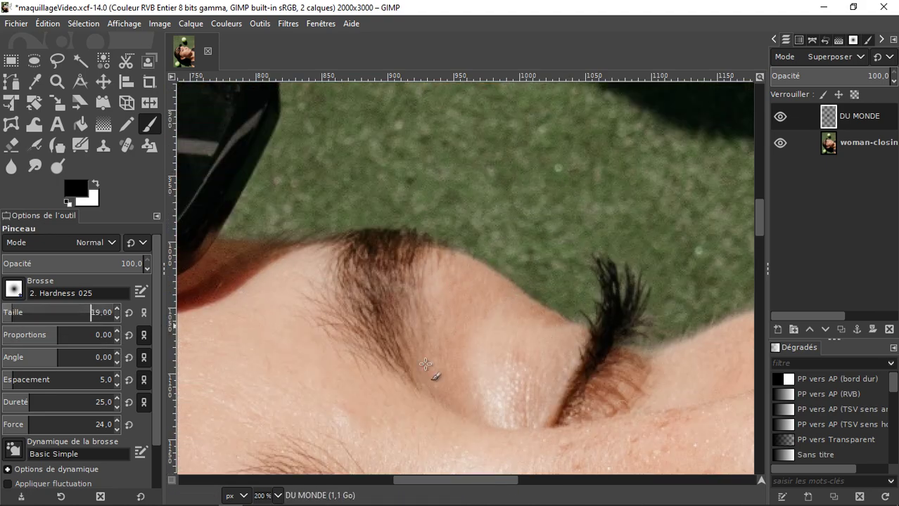
mouse_move(548, 418)
left_mouse_down()
mouse_move(555, 323)
mouse_move(522, 413)
mouse_move(536, 344)
left_mouse_up()
scroll(566, 422, "down", 3)
scroll(562, 423, "down", 2)
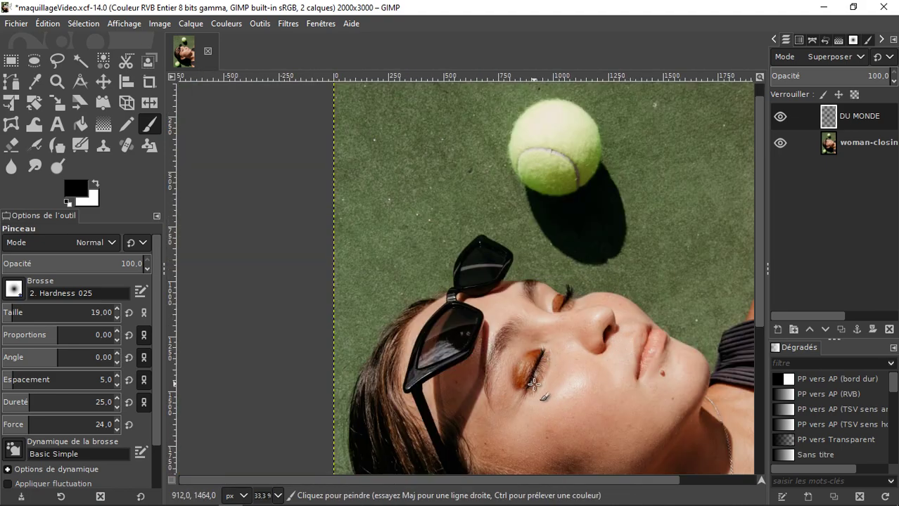
scroll(533, 383, "up", 2)
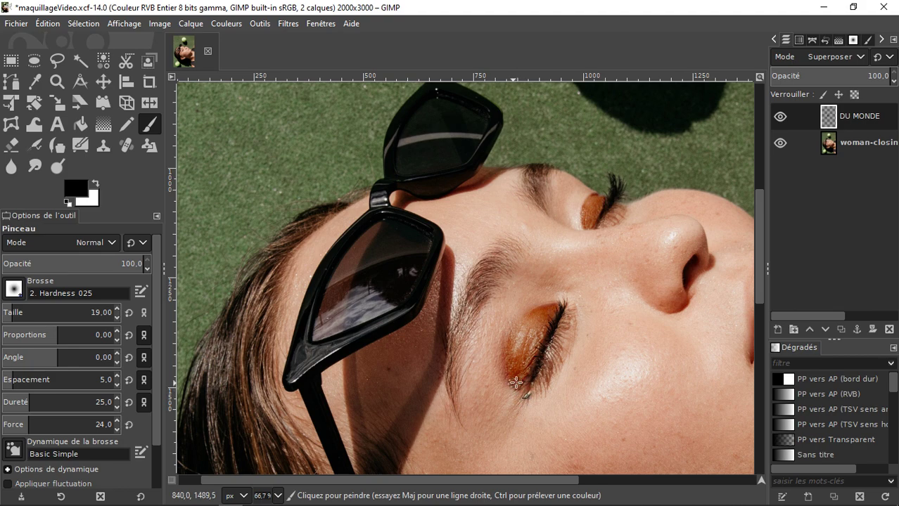
scroll(644, 308, "down", 1)
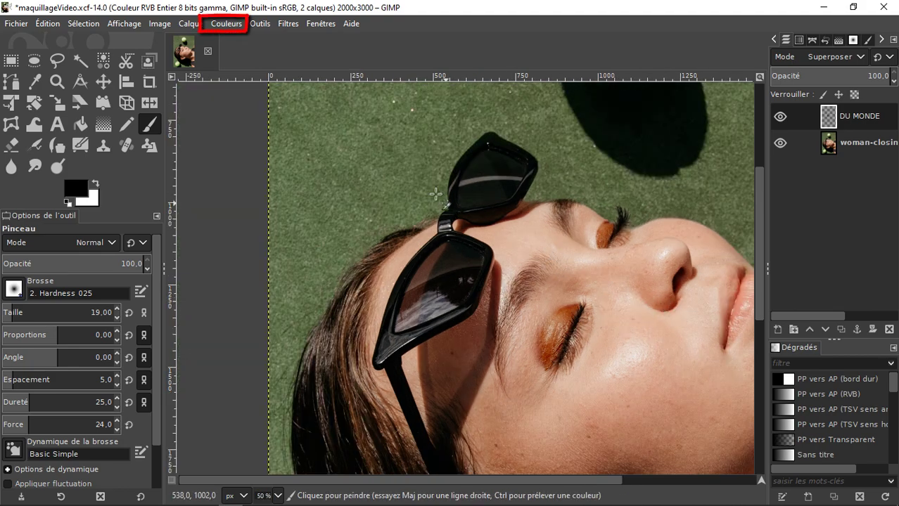
Raise Chroma to 100 in the Teinte-Chroma adjustment for vivid eyeshadow
left_click(224, 26)
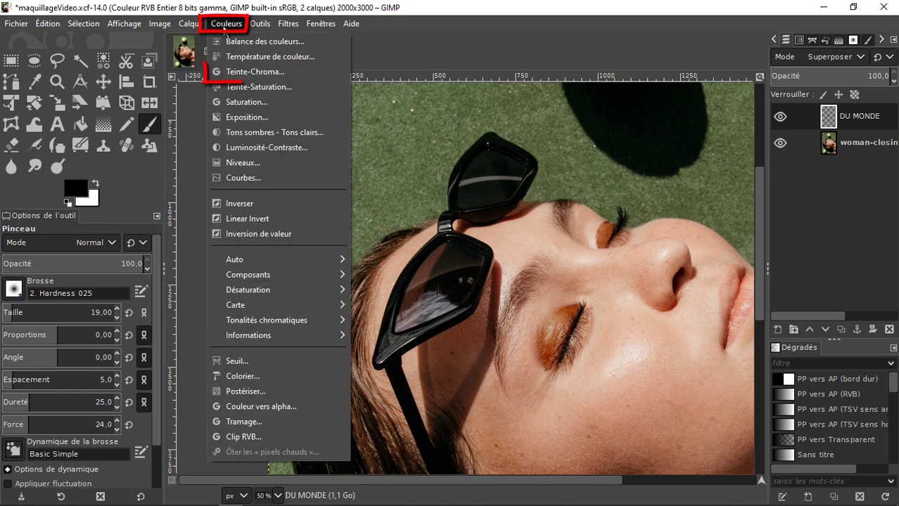
left_click(262, 73)
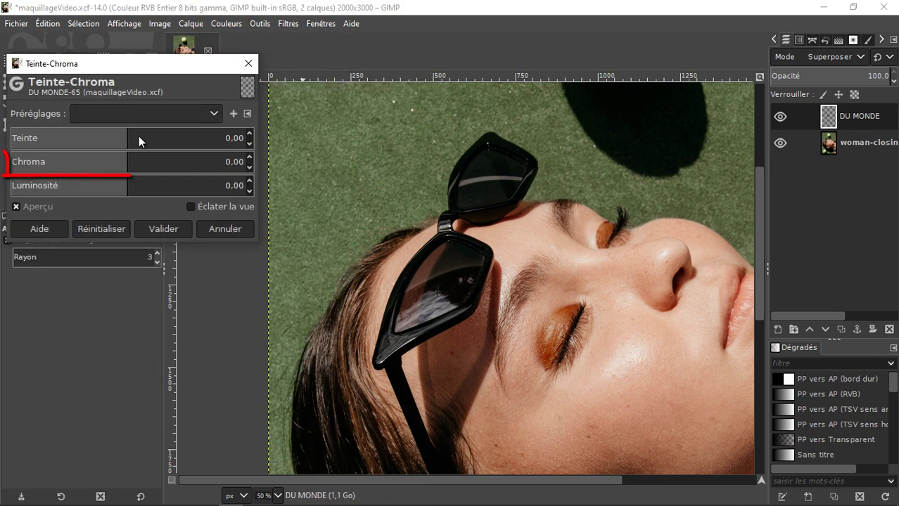
left_click(130, 165)
left_click_drag(129, 165, 278, 164)
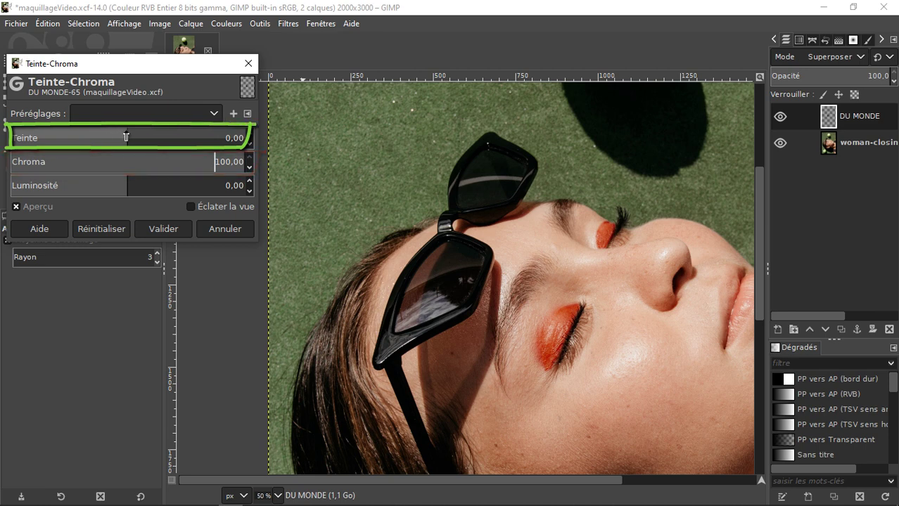
Try purple and yellow hues, then reset Teinte to 0 and apply the adjustment
left_click_drag(127, 137, 123, 137)
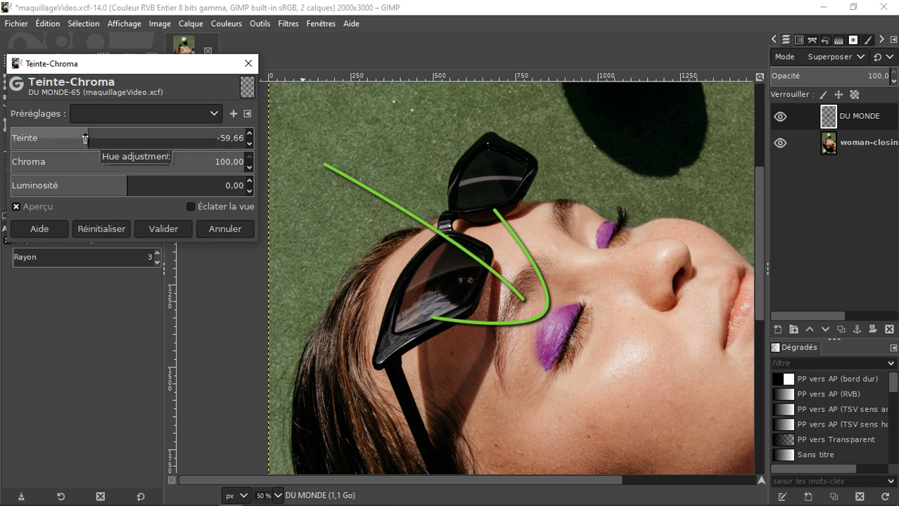
mouse_move(85, 138)
left_mouse_down()
mouse_move(46, 142)
mouse_move(185, 141)
left_mouse_up()
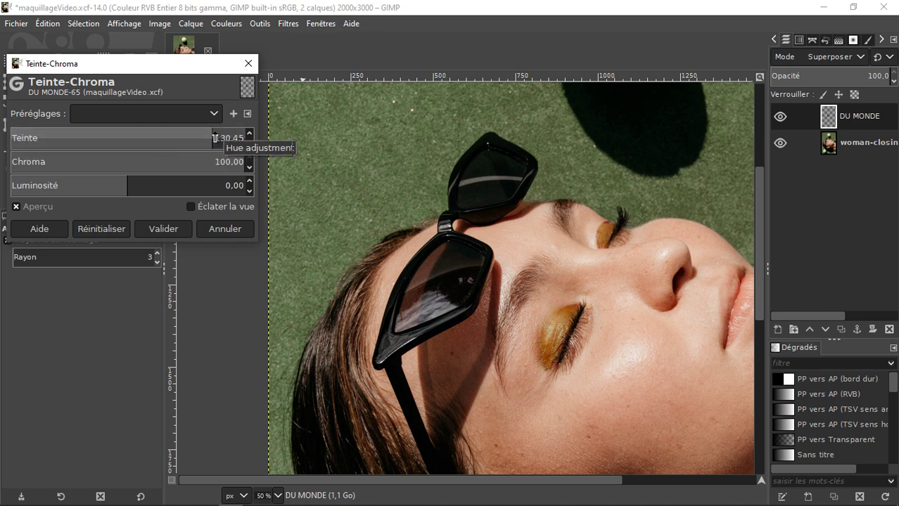
left_click_drag(198, 136, 24, 141)
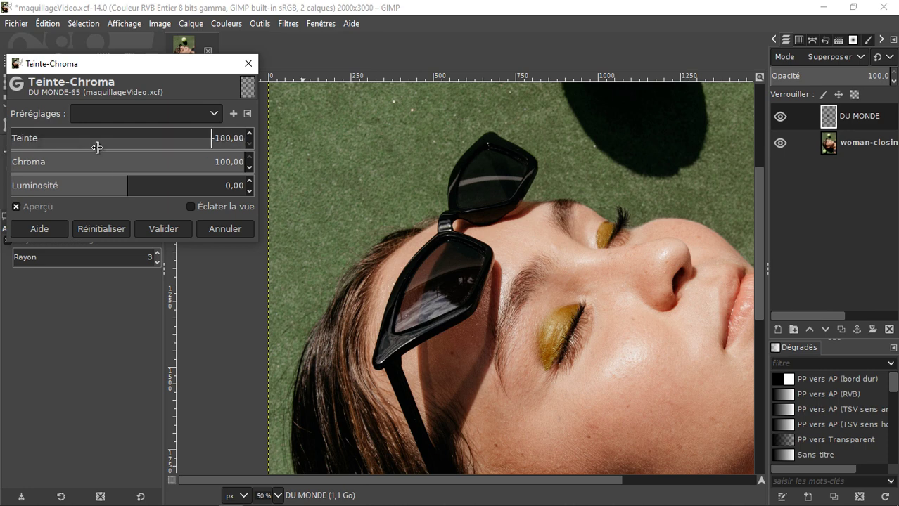
left_click(60, 138)
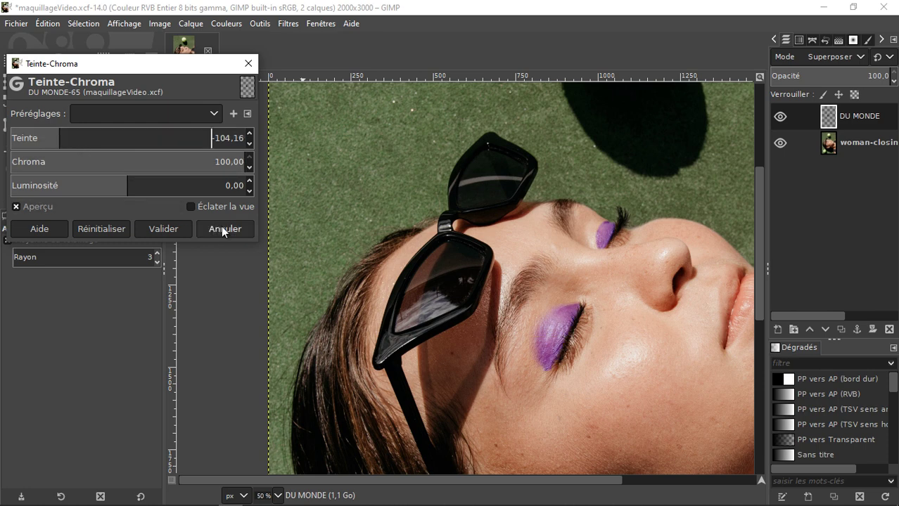
mouse_move(89, 146)
left_mouse_down()
mouse_move(239, 134)
mouse_move(218, 137)
left_mouse_up()
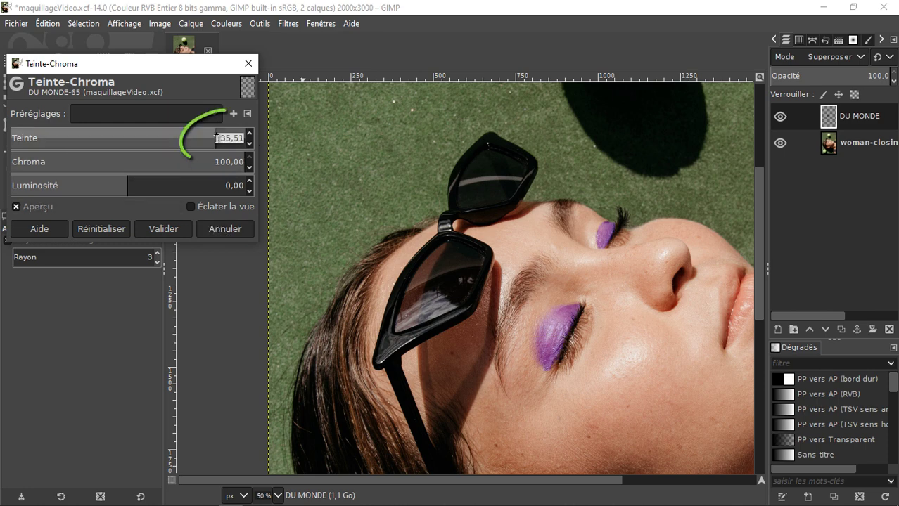
type("0")
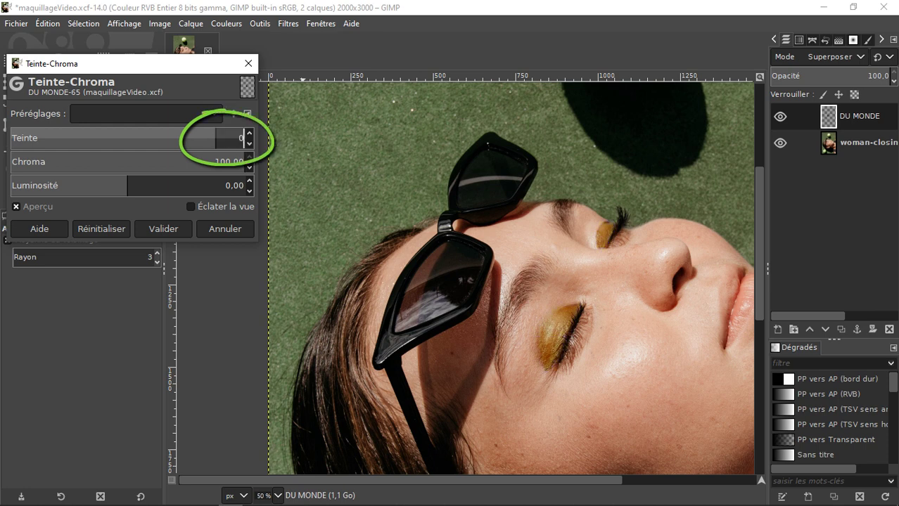
key("Return")
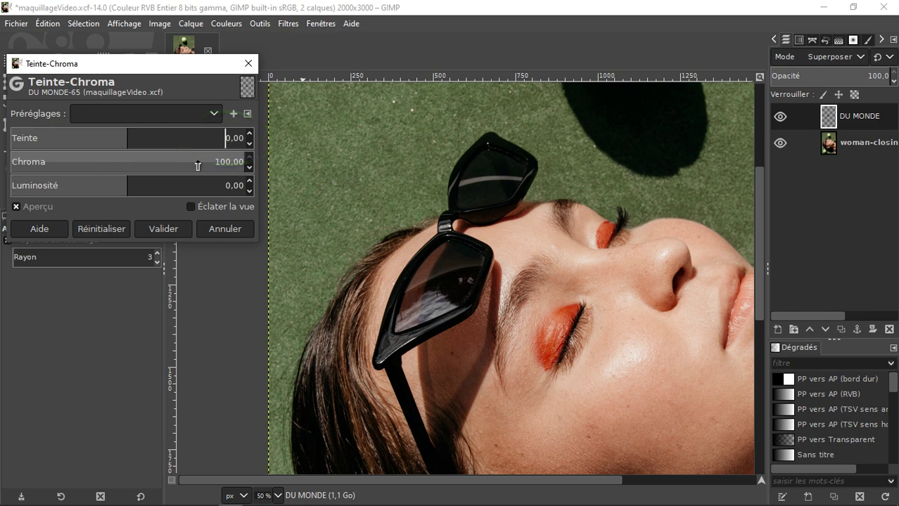
left_click(172, 227)
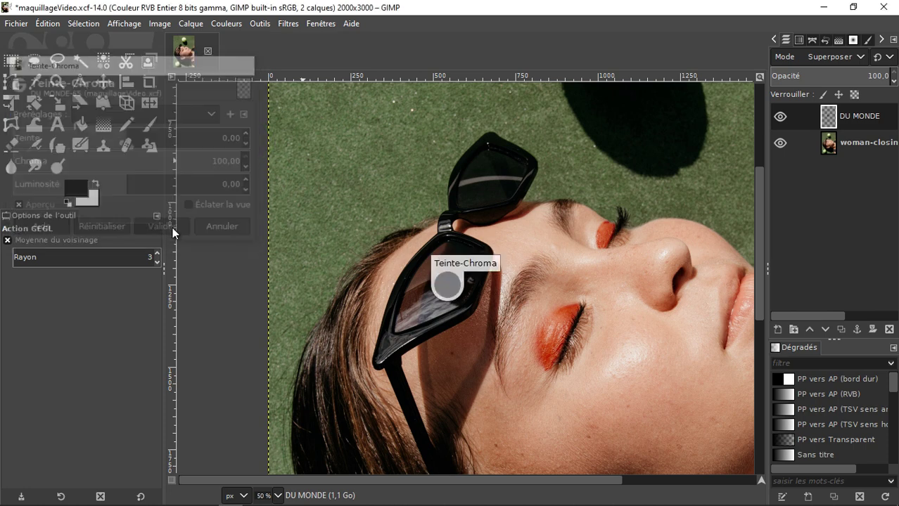
Shift the red hue to -47.6 in Teinte-Saturation, turning the eyeshadow pink
left_click(228, 25)
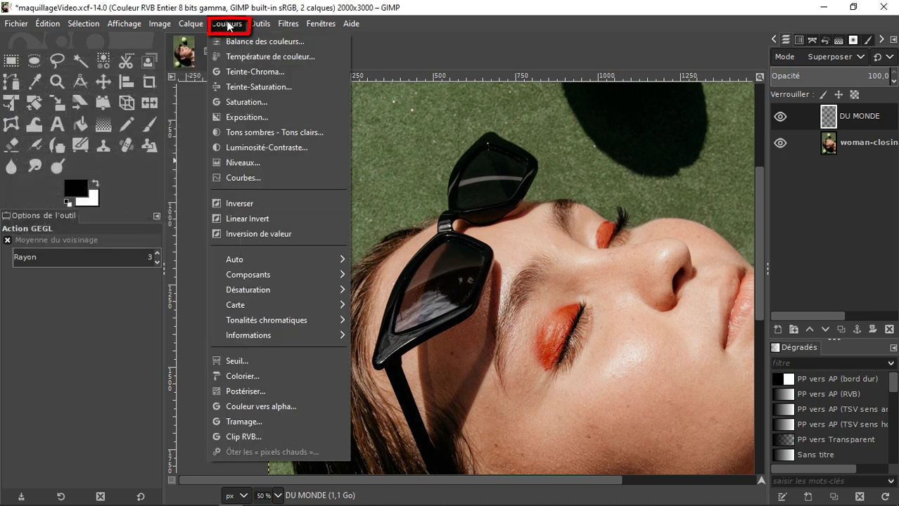
left_click(264, 92)
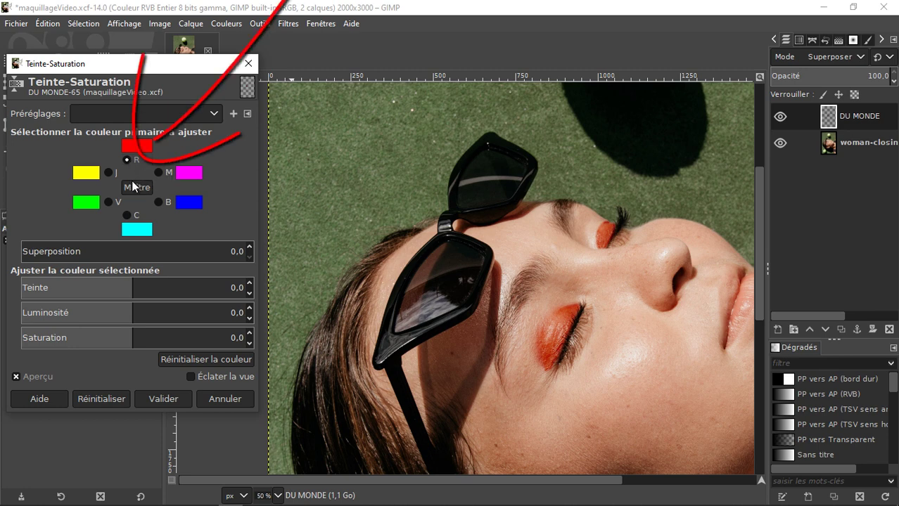
left_click(126, 288)
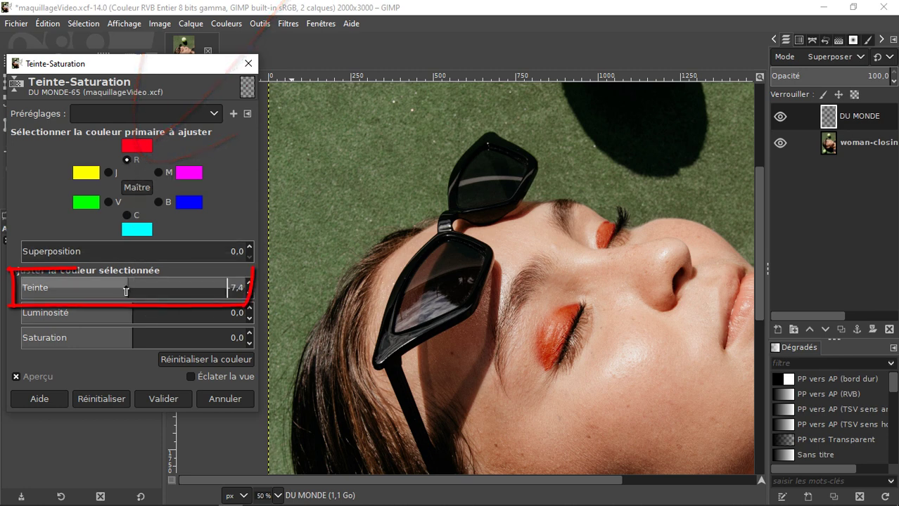
left_click_drag(127, 291, 103, 295)
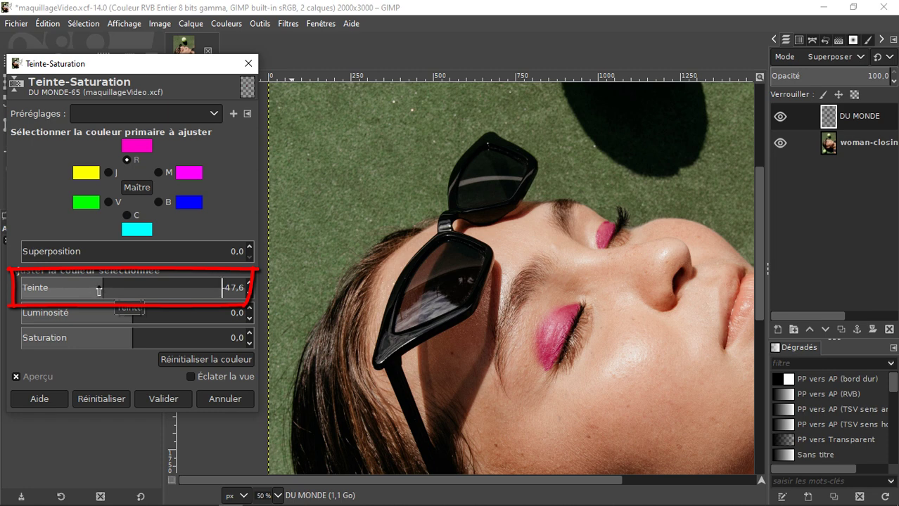
left_click(165, 397)
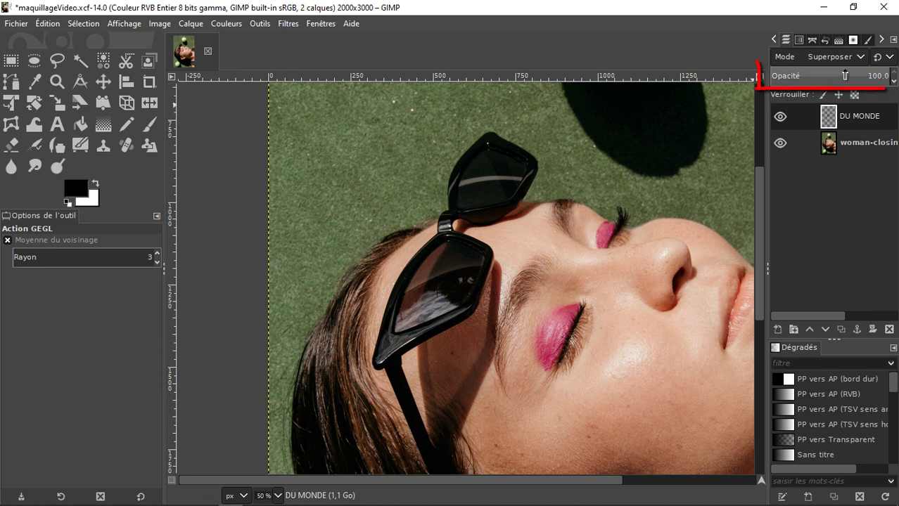
Lower DU MONDE's opacity to 83 and zoom to review the softened eyeshadow
left_click(868, 76)
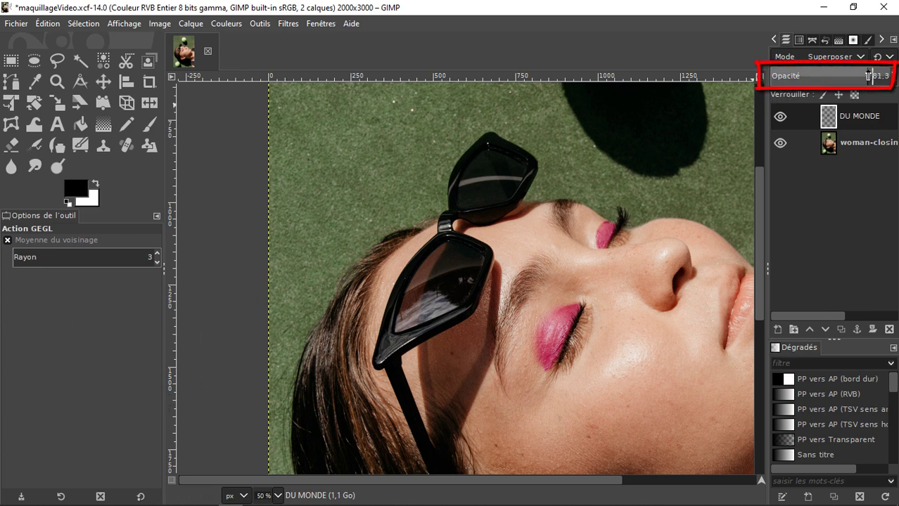
mouse_move(861, 78)
left_mouse_down()
mouse_move(844, 81)
mouse_move(896, 79)
left_mouse_up()
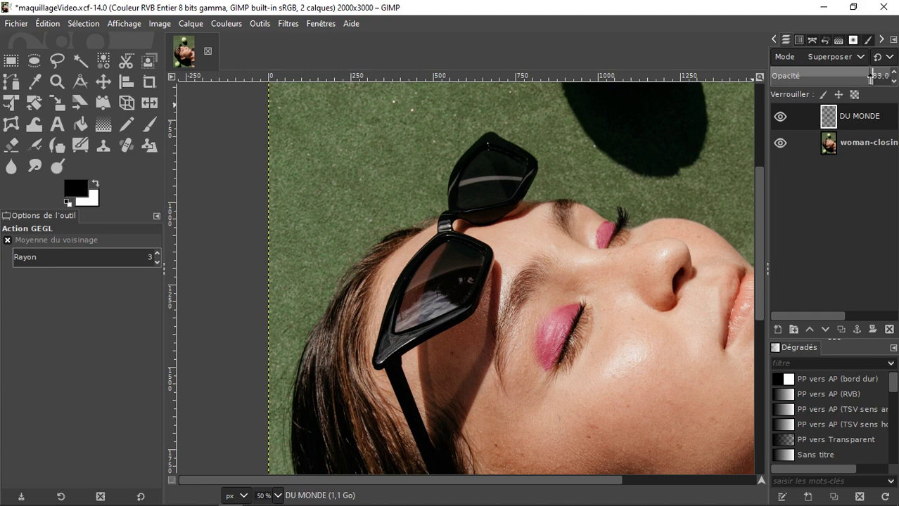
scroll(687, 326, "down", 2)
scroll(695, 292, "up", 1)
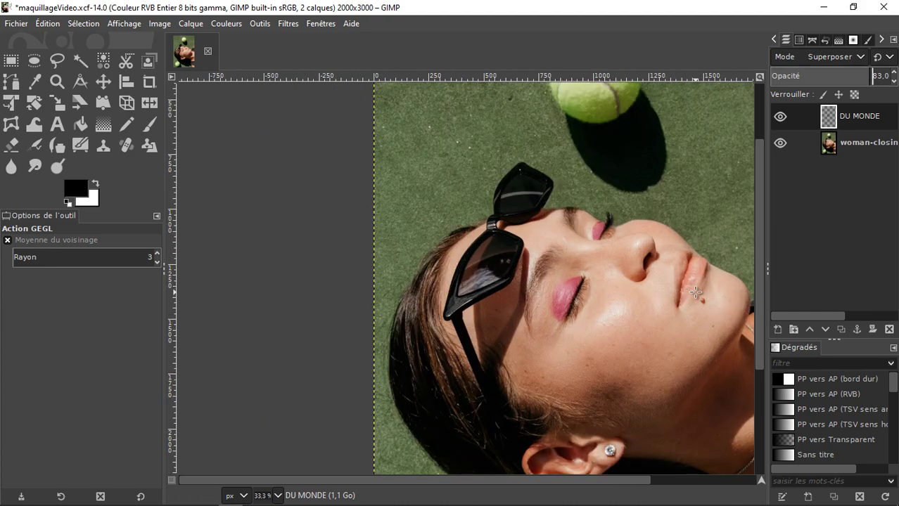
scroll(689, 281, "up", 1)
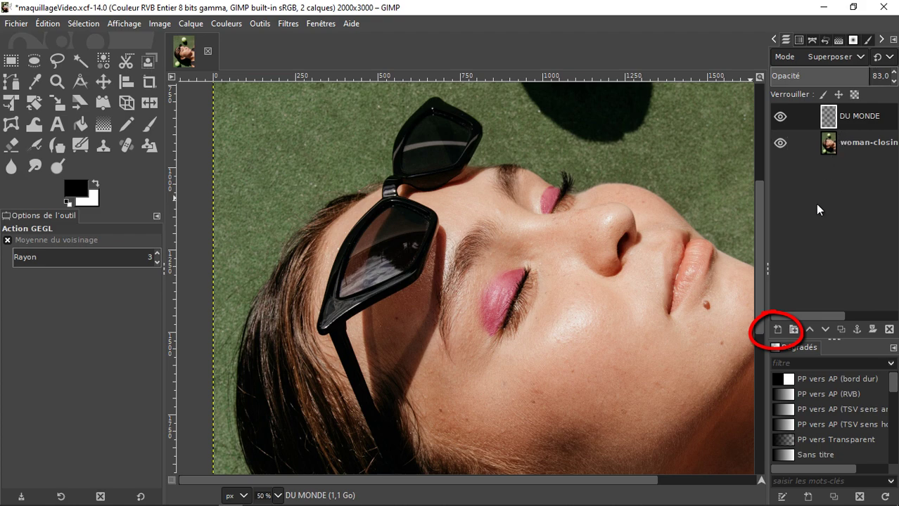
Add a transparent DU MONDE #1 layer on top, blended in Superposer mode
left_click(777, 329)
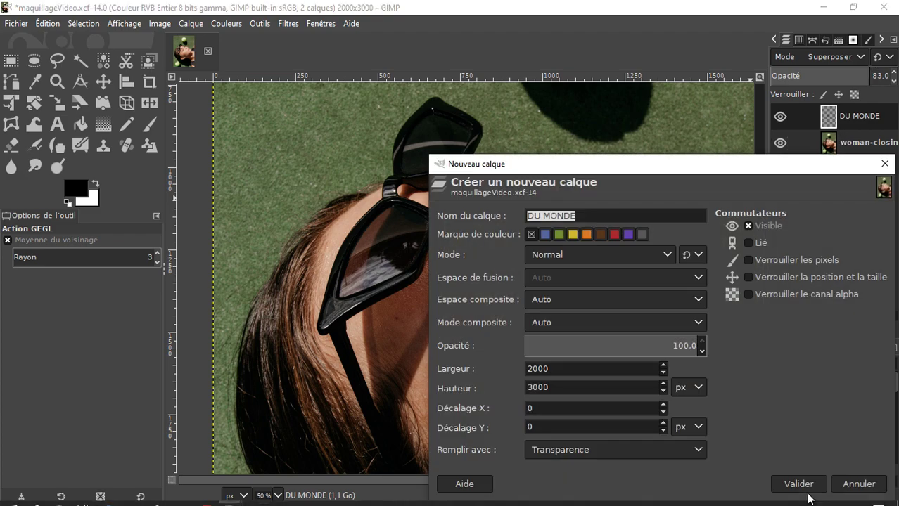
left_click(799, 482)
left_click(844, 57)
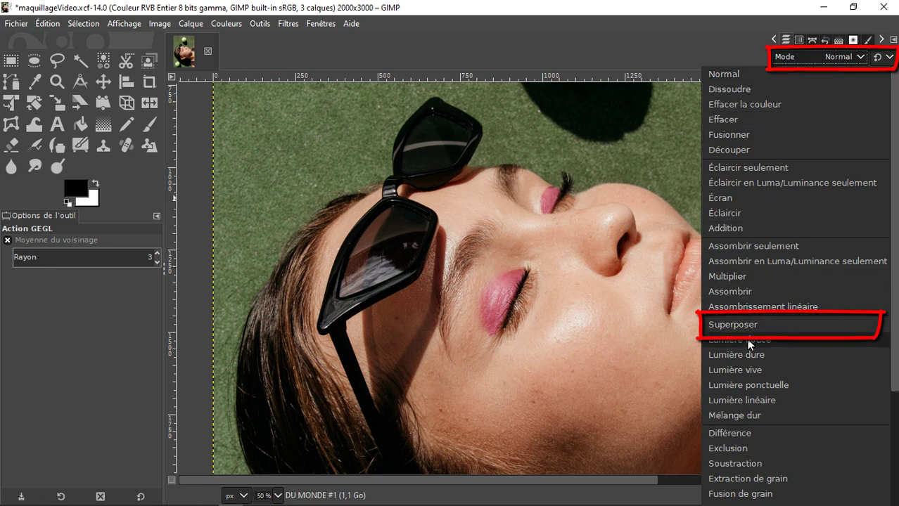
left_click(732, 324)
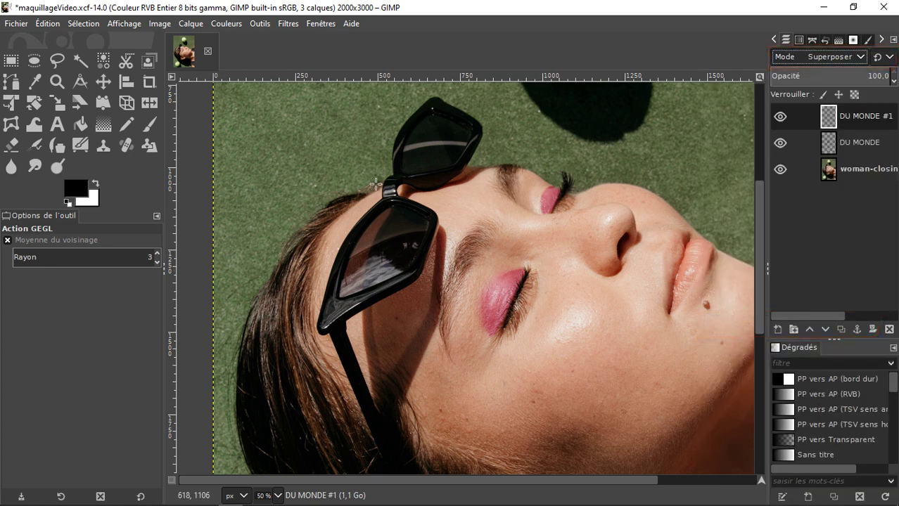
Paint both lips a deep orange-red on DU MONDE #1 with the paintbrush
left_click(149, 125)
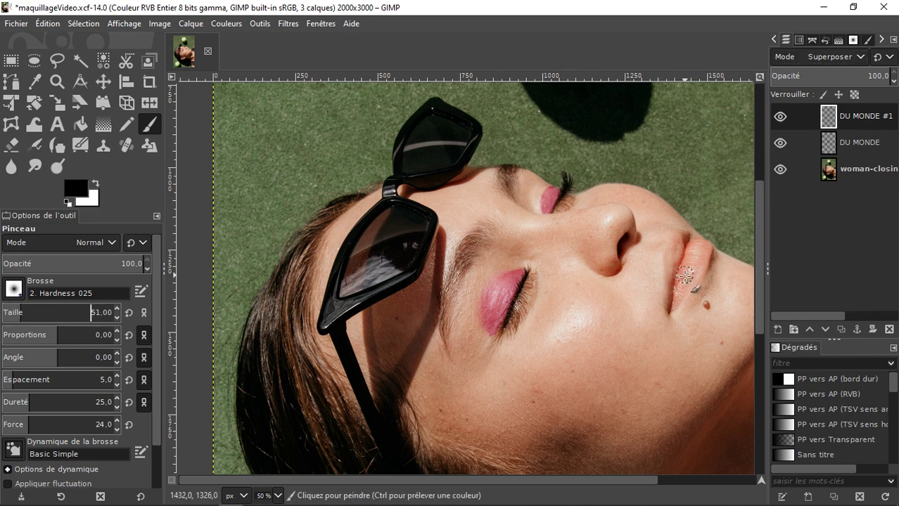
mouse_move(673, 303)
left_mouse_down()
mouse_move(697, 247)
mouse_move(686, 240)
mouse_move(670, 289)
left_mouse_up()
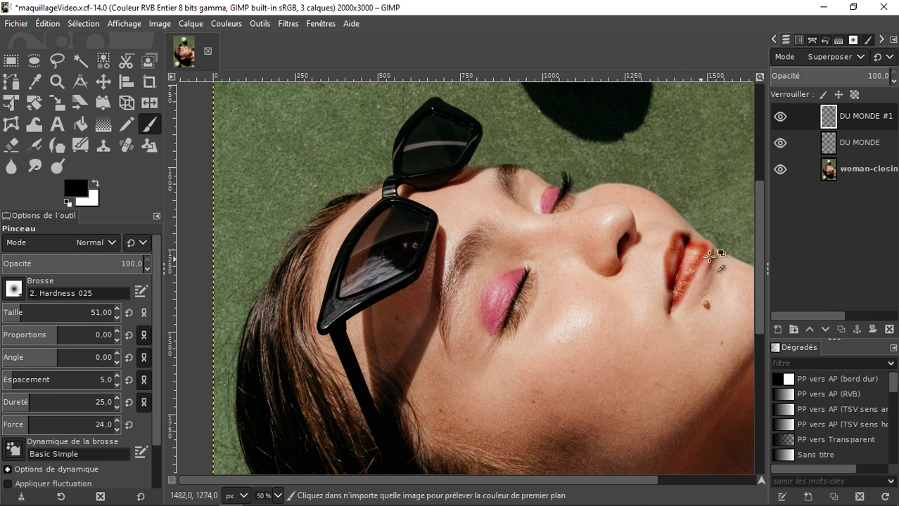
scroll(723, 252, "up", 4)
mouse_move(662, 211)
left_mouse_down()
mouse_move(561, 192)
mouse_move(556, 263)
left_mouse_up()
scroll(556, 263, "down", 5)
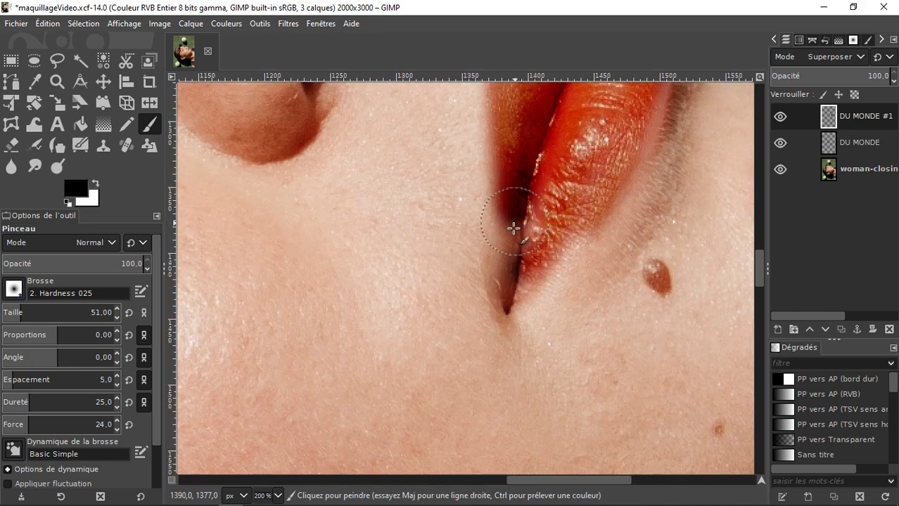
mouse_move(511, 218)
left_mouse_down()
mouse_move(566, 228)
mouse_move(605, 211)
mouse_move(640, 327)
mouse_move(664, 253)
mouse_move(665, 211)
mouse_move(562, 201)
mouse_move(521, 239)
left_mouse_up()
scroll(605, 211, "up", 5)
scroll(657, 320, "down", 3, "ctrl")
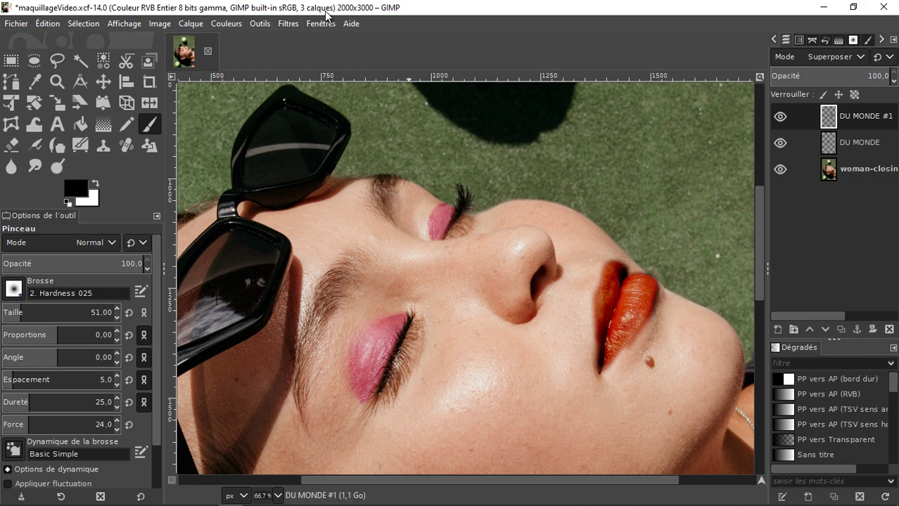
Raise Teinte-Chroma chroma to 100 on DU MONDE #1 for vivid orange-red lips
left_click(226, 23)
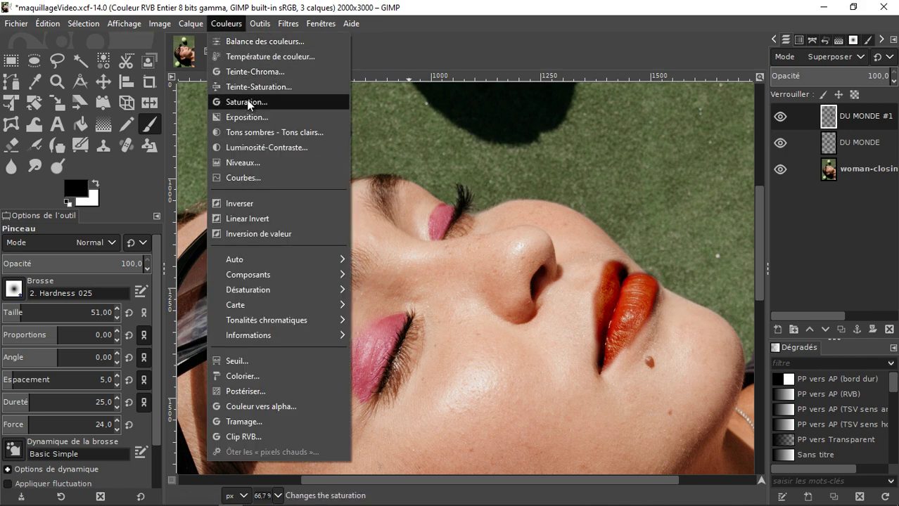
left_click(251, 71)
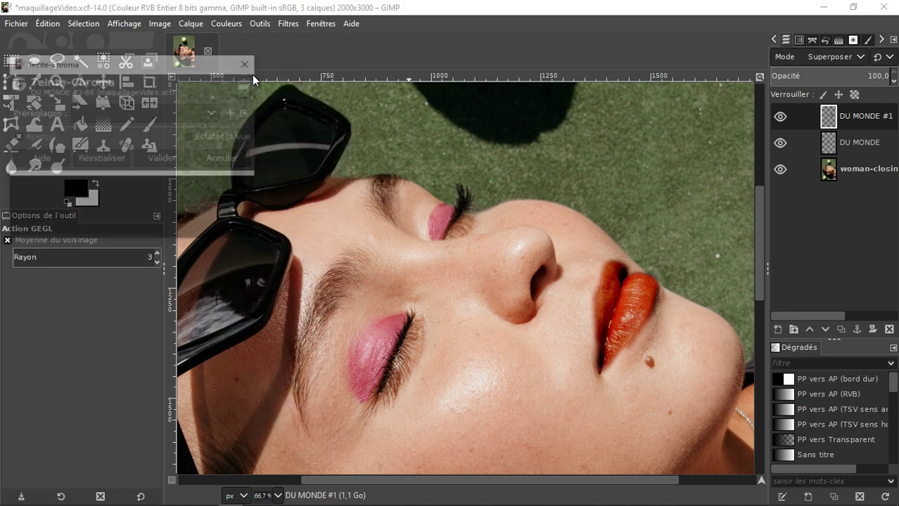
left_click_drag(130, 165, 300, 166)
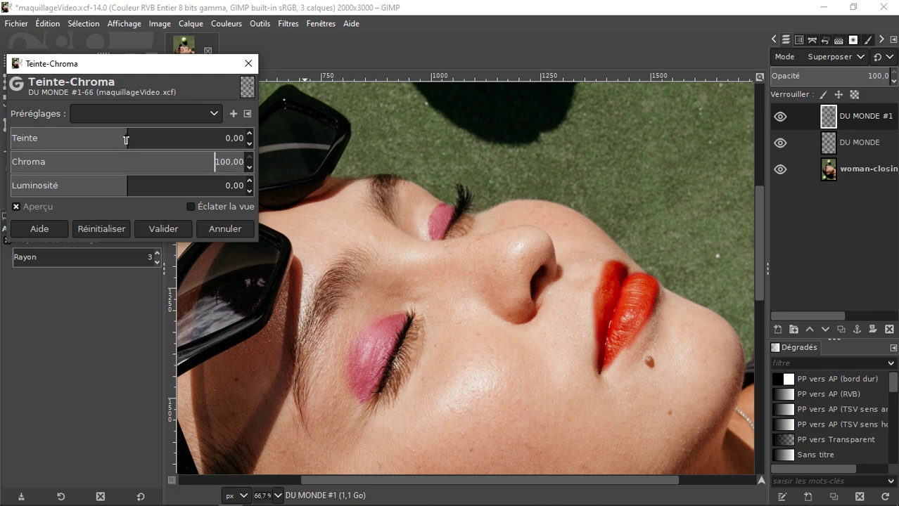
left_click(175, 233)
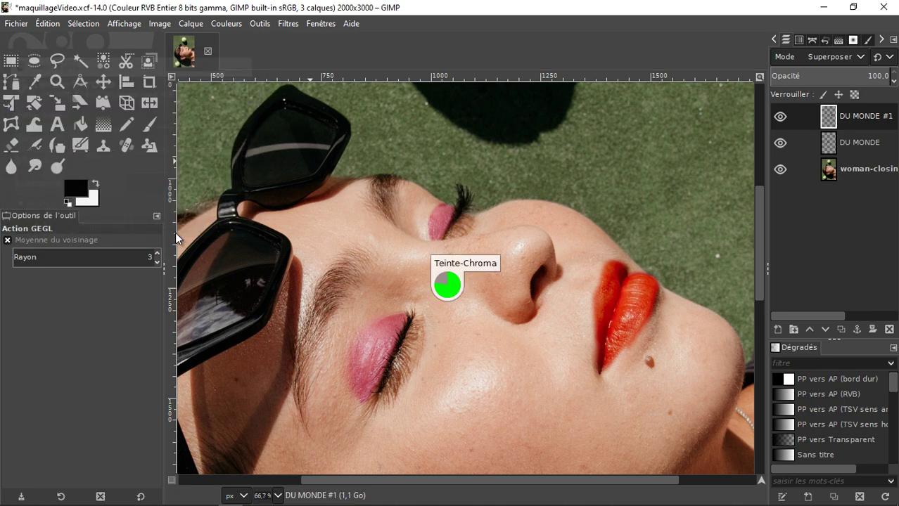
Shift the red hue to -99.5 for magenta-pink lips, with layer opacity about 95
left_click(233, 23)
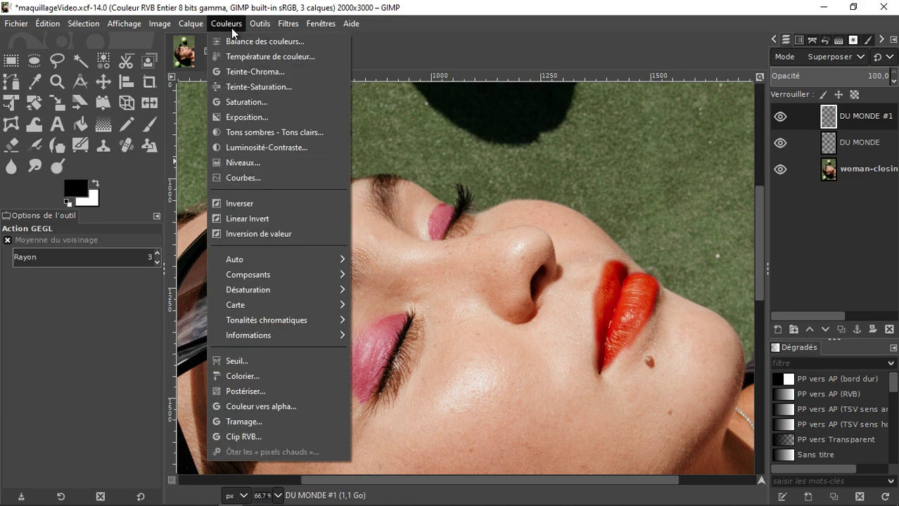
left_click(259, 88)
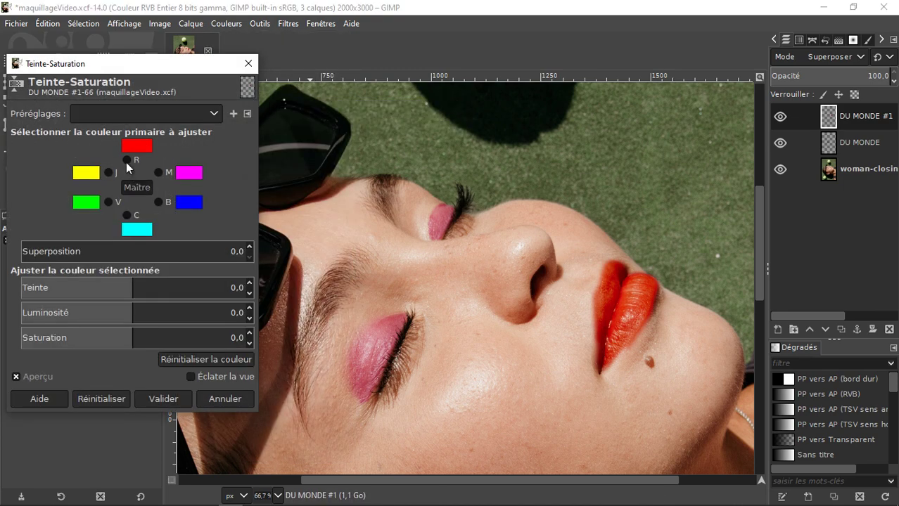
left_click(128, 161)
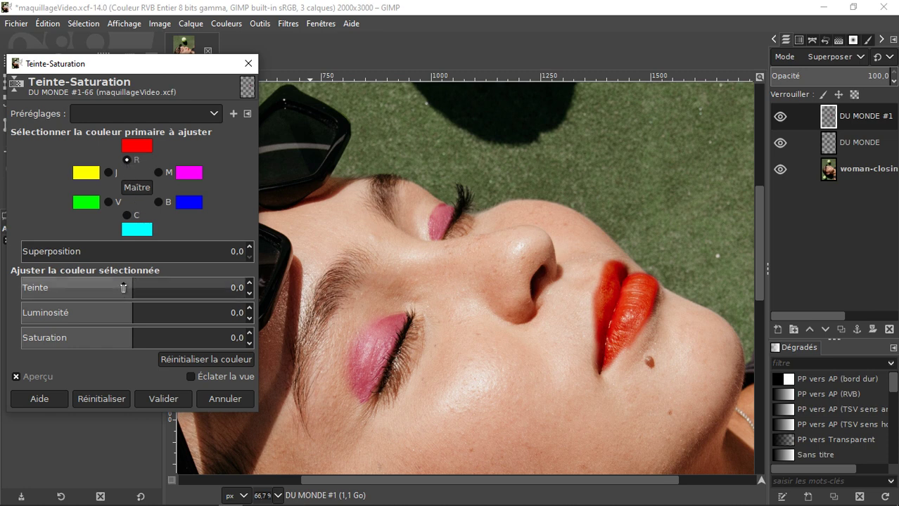
left_click_drag(122, 291, 76, 292)
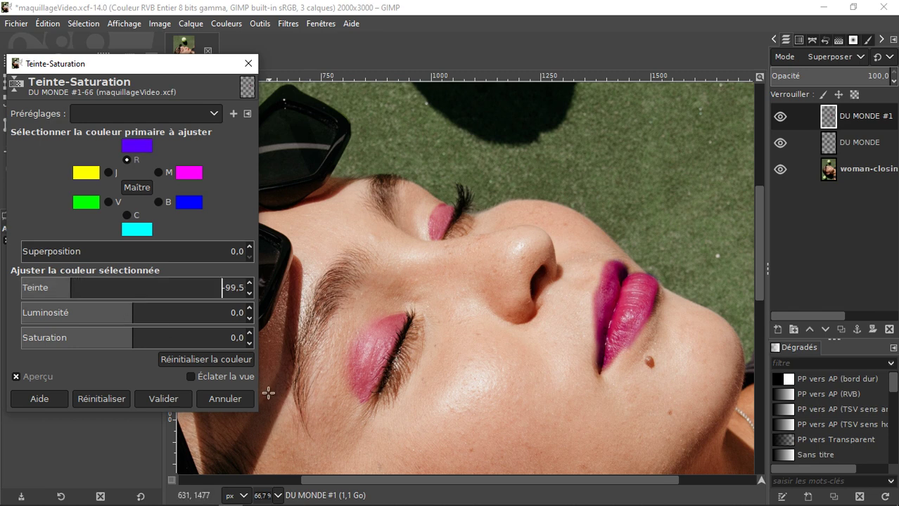
left_click(164, 399)
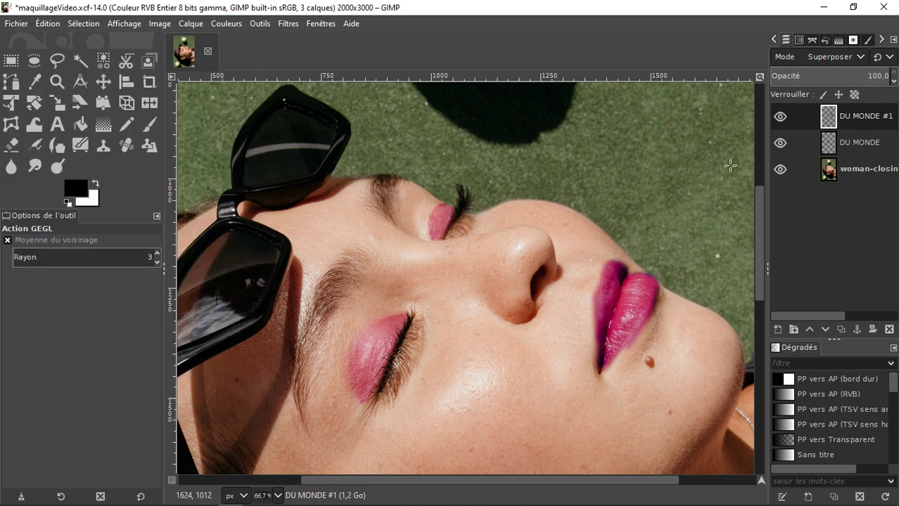
left_click(854, 77)
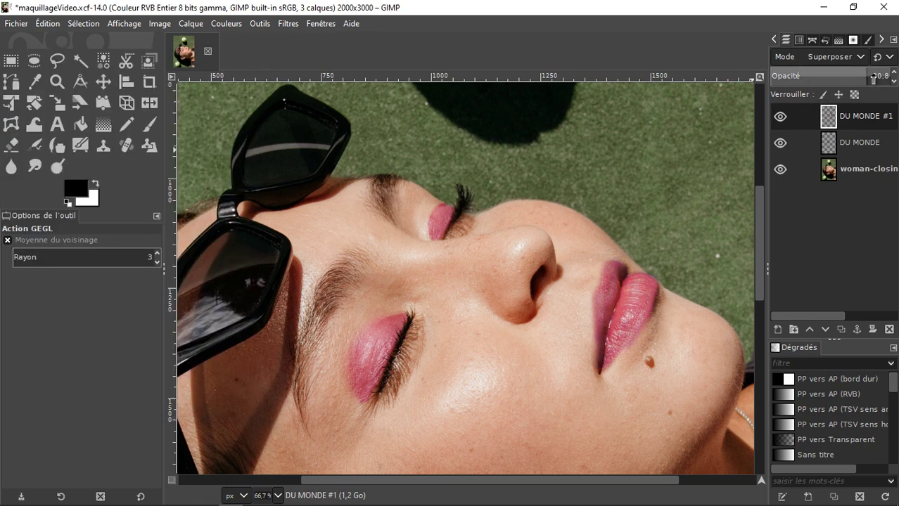
left_click(876, 77)
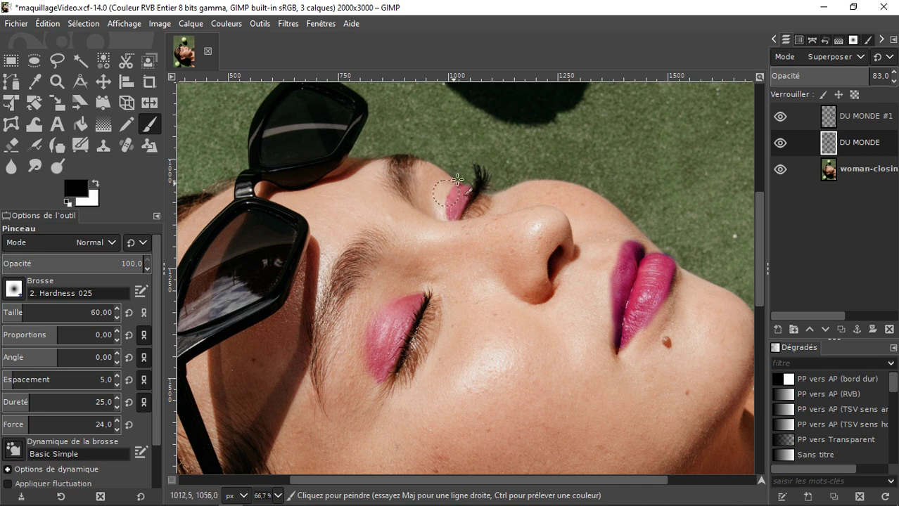
Brush more pink evenly over the far upper eyelid on the DU MONDE layer
mouse_move(450, 200)
left_mouse_down()
mouse_move(454, 208)
mouse_move(475, 187)
mouse_move(447, 201)
mouse_move(455, 208)
mouse_move(455, 191)
left_mouse_up()
scroll(476, 232, "up", 1, "ctrl")
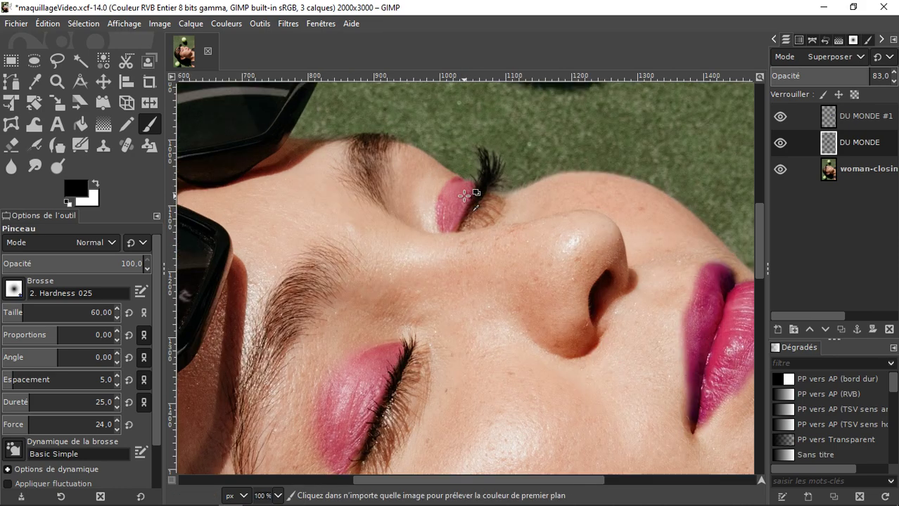
scroll(471, 211, "up", 1, "ctrl")
Scroll to view the finished maquillageTest4 photo with pink eyelids and magenta lips
scroll(466, 197, "up", 1, "ctrl")
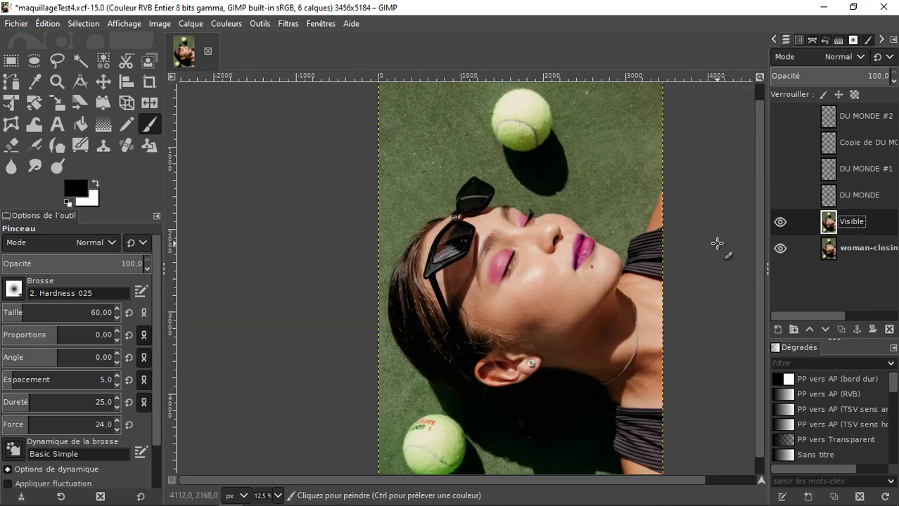